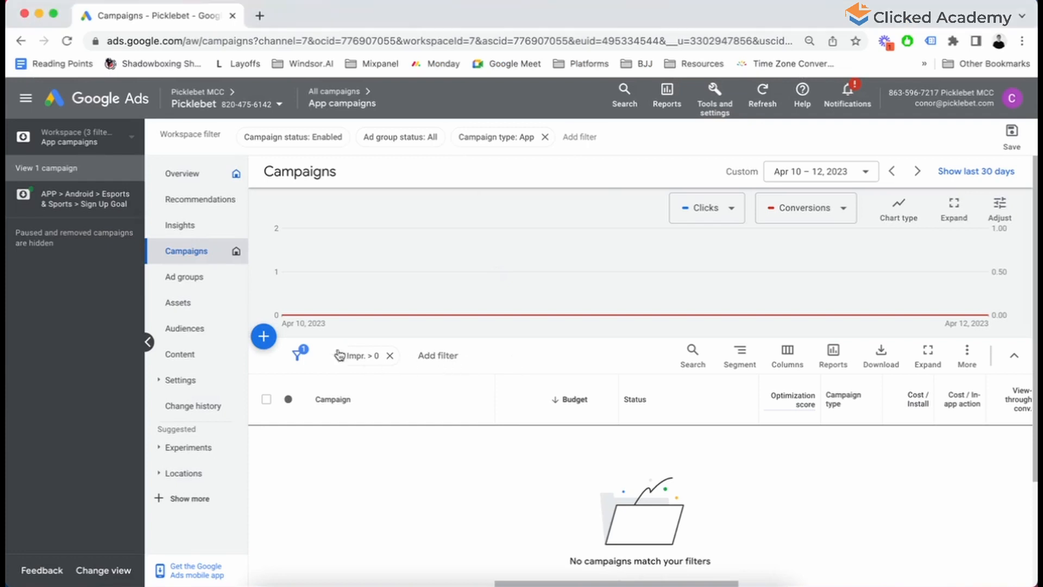
- Start a new campaign with App promotion as its objective
click(264, 338)
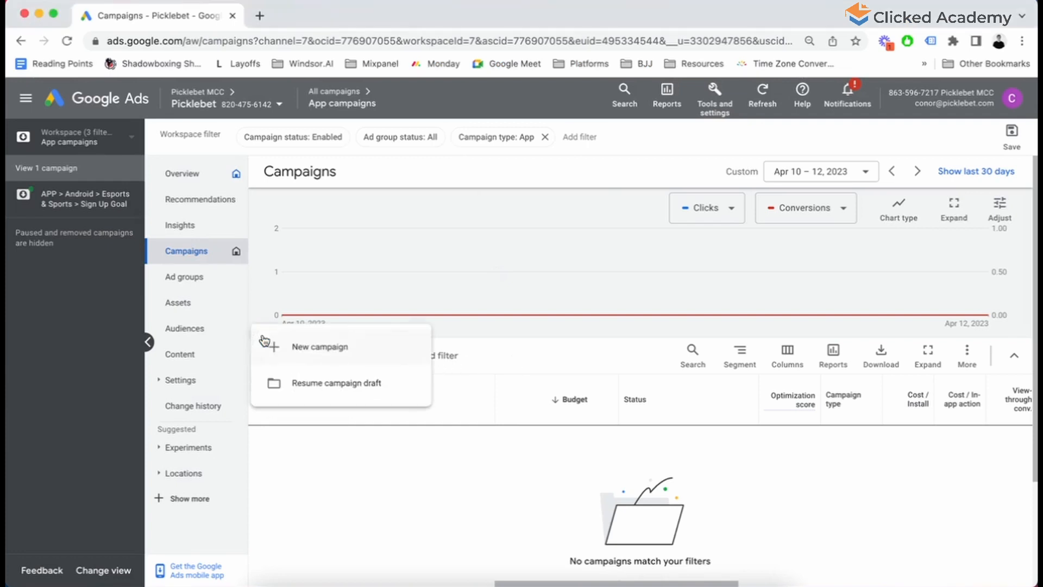
click(328, 349)
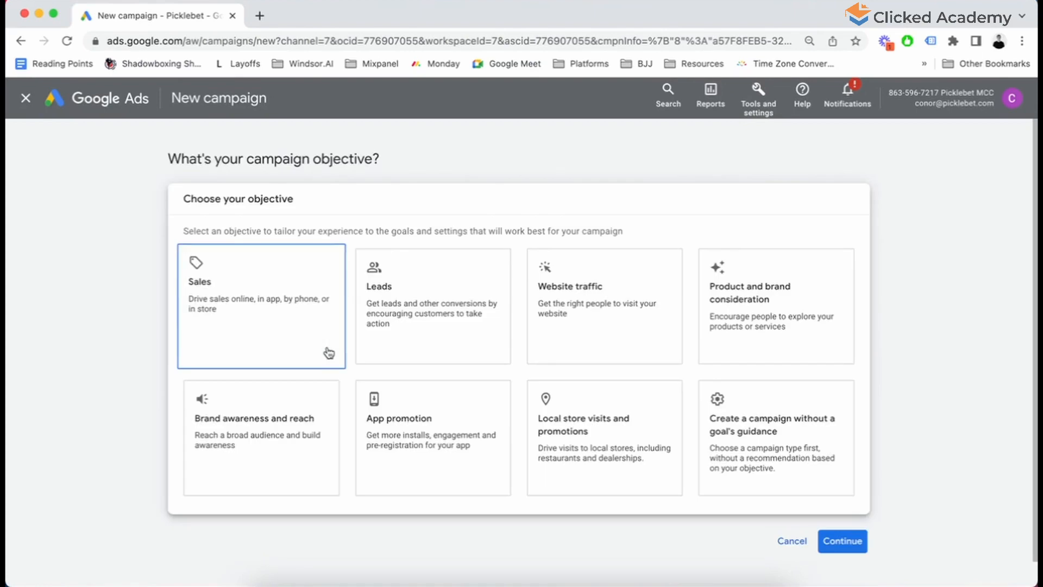
click(487, 414)
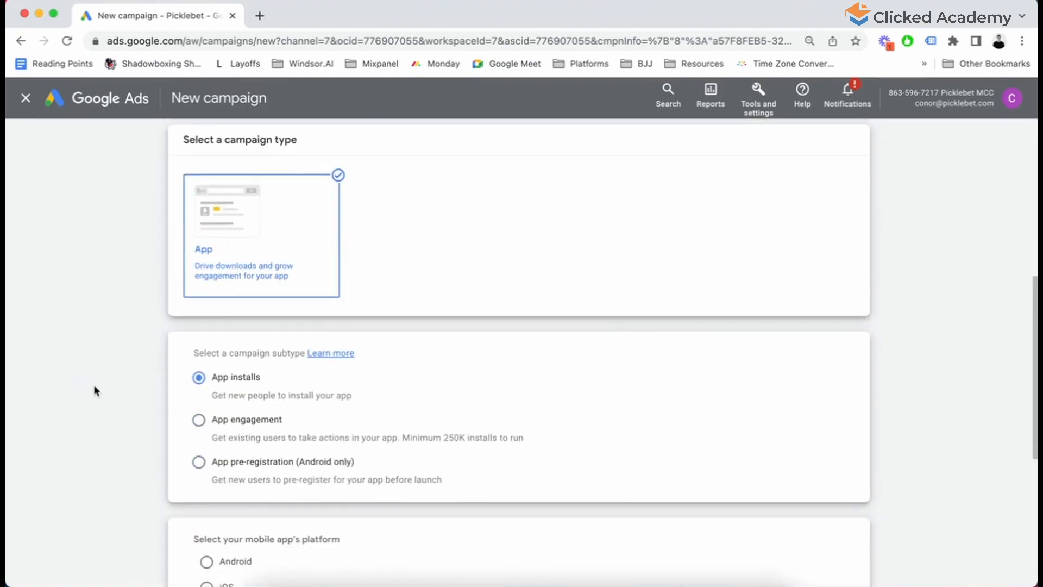
- Set the app platform to iOS, look up "picklebet" and select Picklebet: Sports Betting App
scroll(97, 391, down, 1)
scroll(95, 390, down, 2)
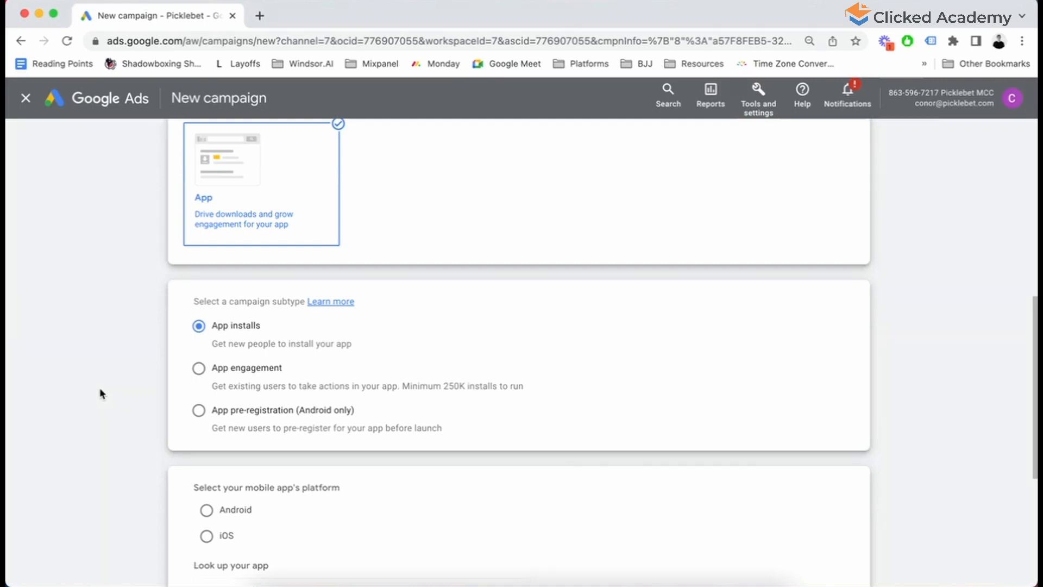
scroll(100, 387, down, 3)
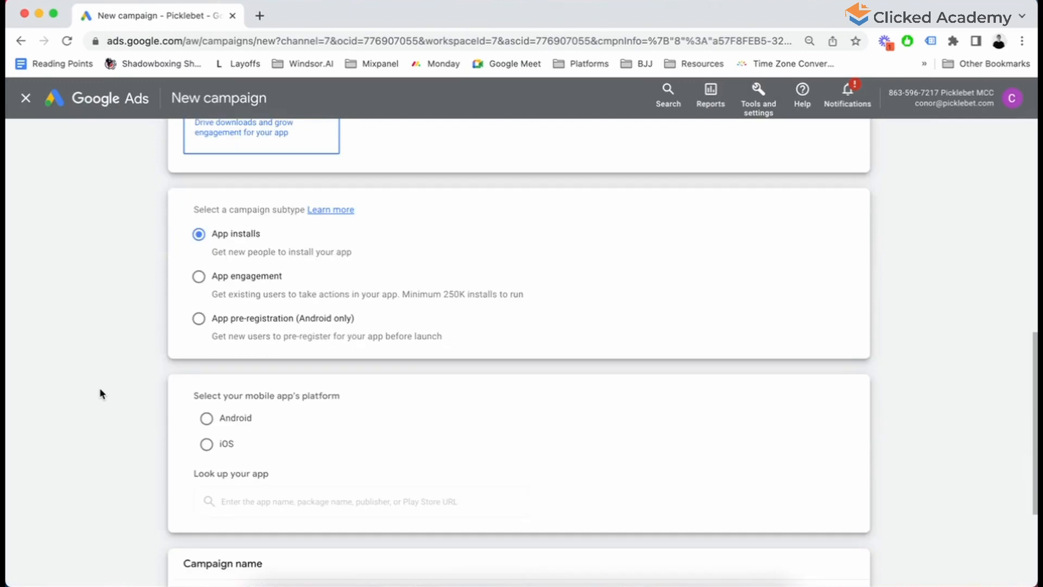
scroll(100, 386, down, 3)
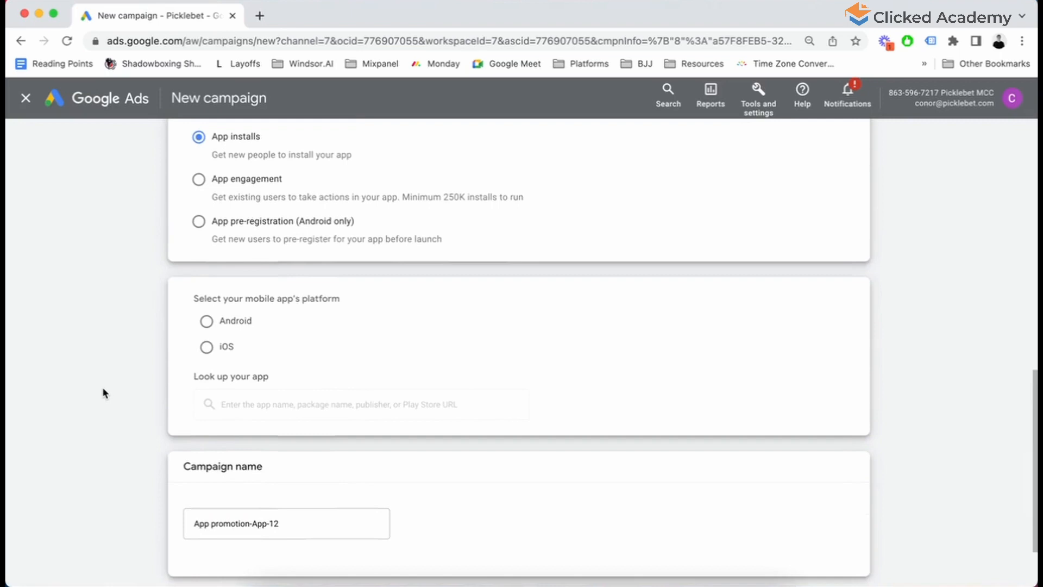
click(207, 348)
scroll(156, 364, down, 3)
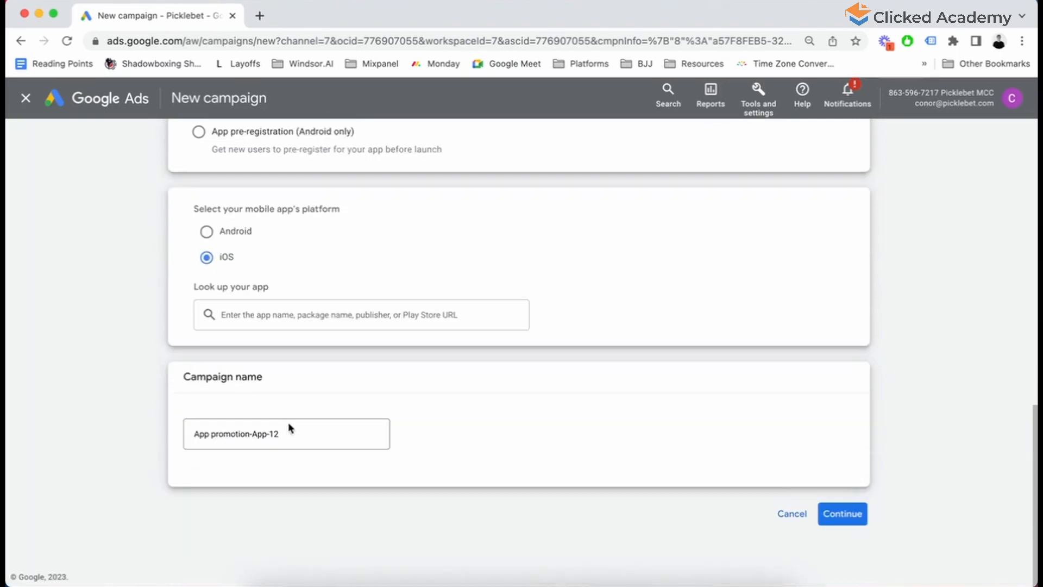
click(282, 315)
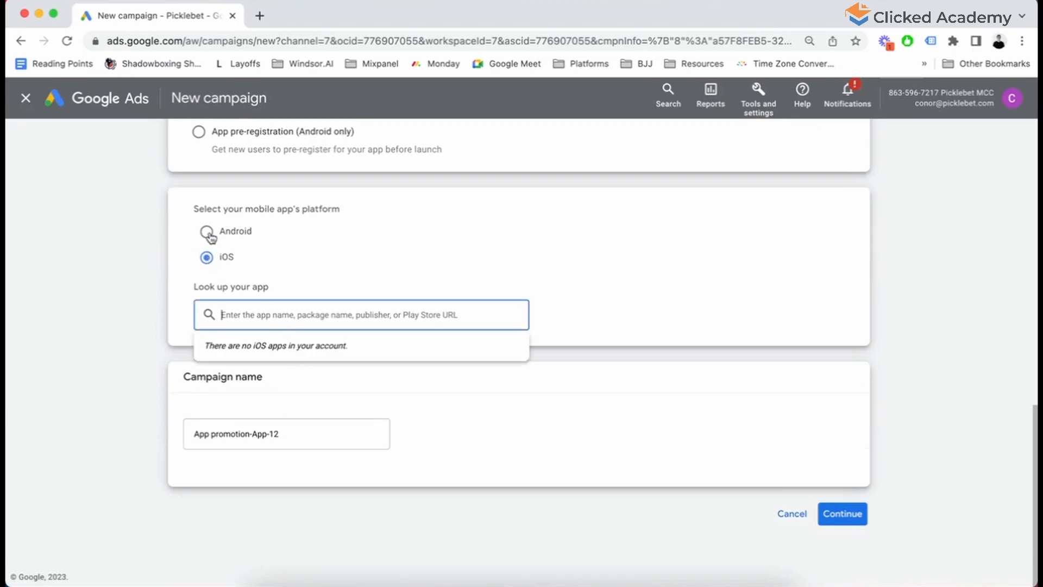
text(pic)
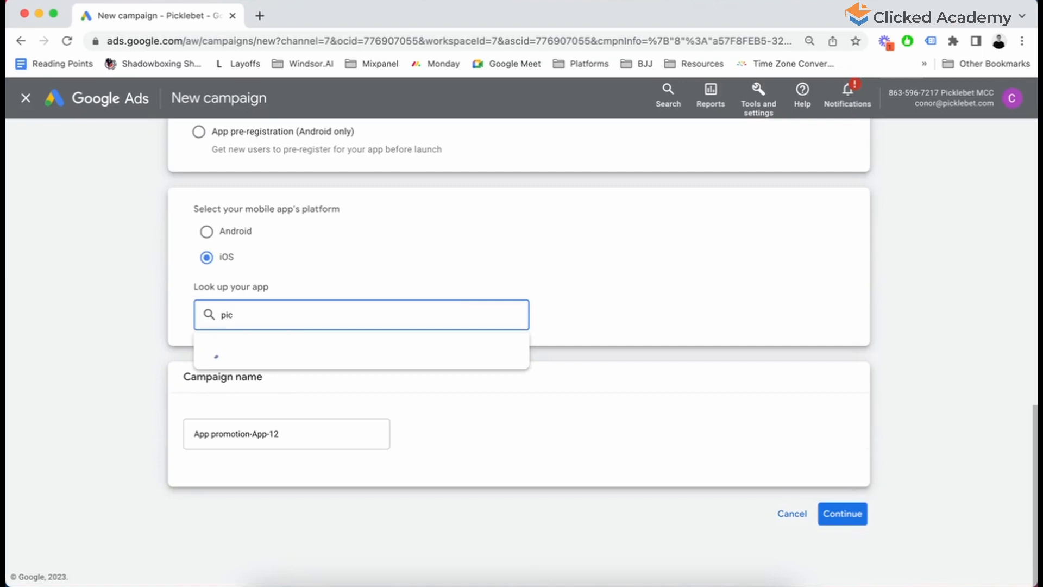
text(klebet)
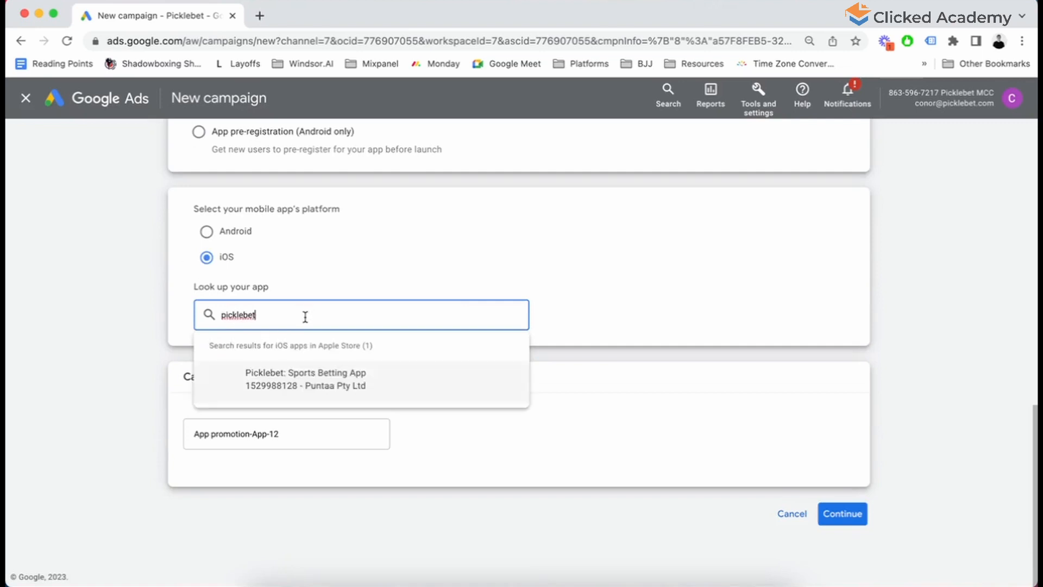
click(305, 372)
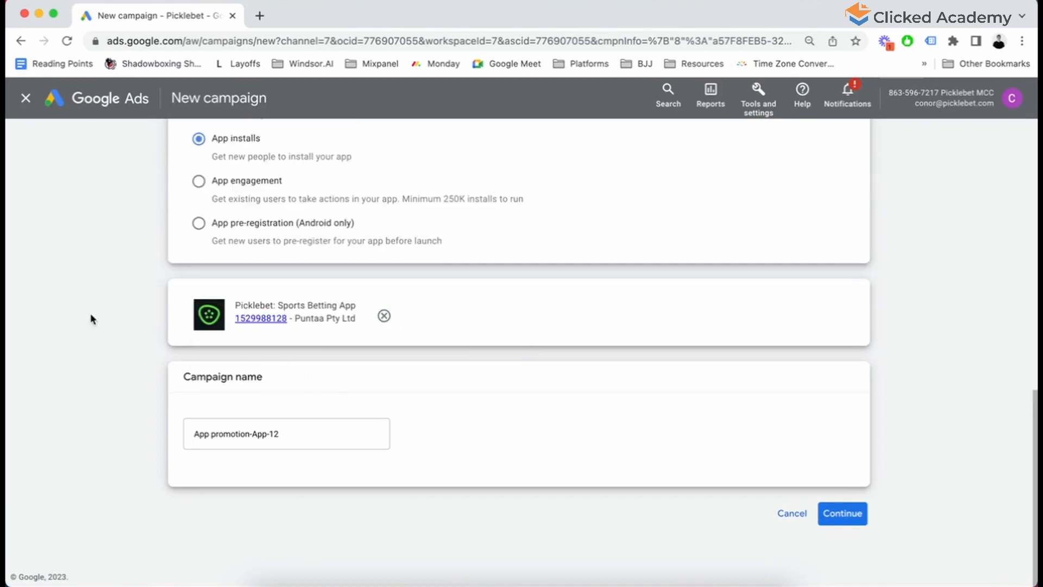
- Name the campaign "App promotion - iOS - Installs - Australia" and continue to the campaign settings
drag(311, 434, 251, 433)
text(- iOS)
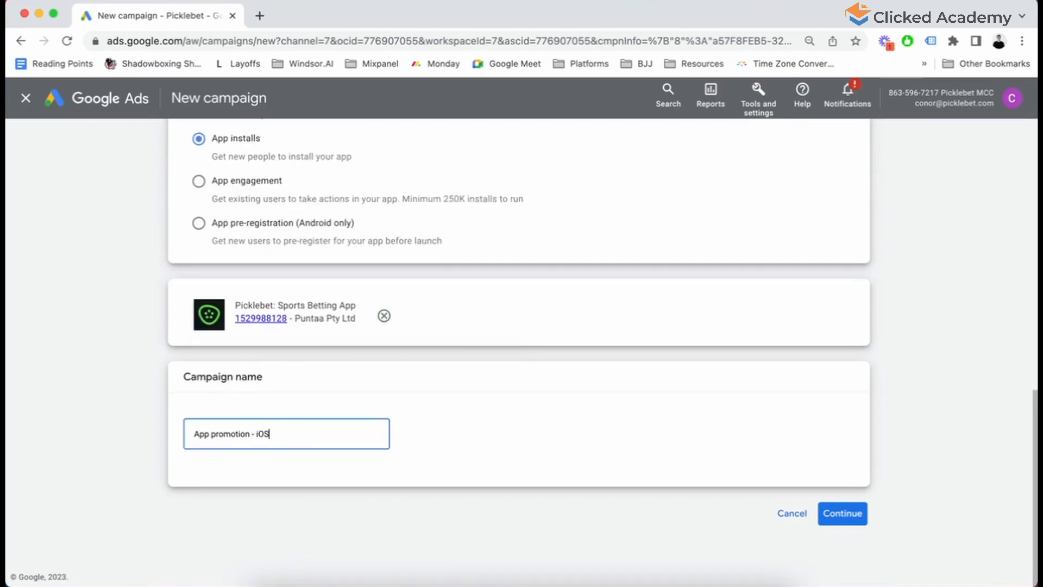
text( - Installs - Australia)
click(844, 515)
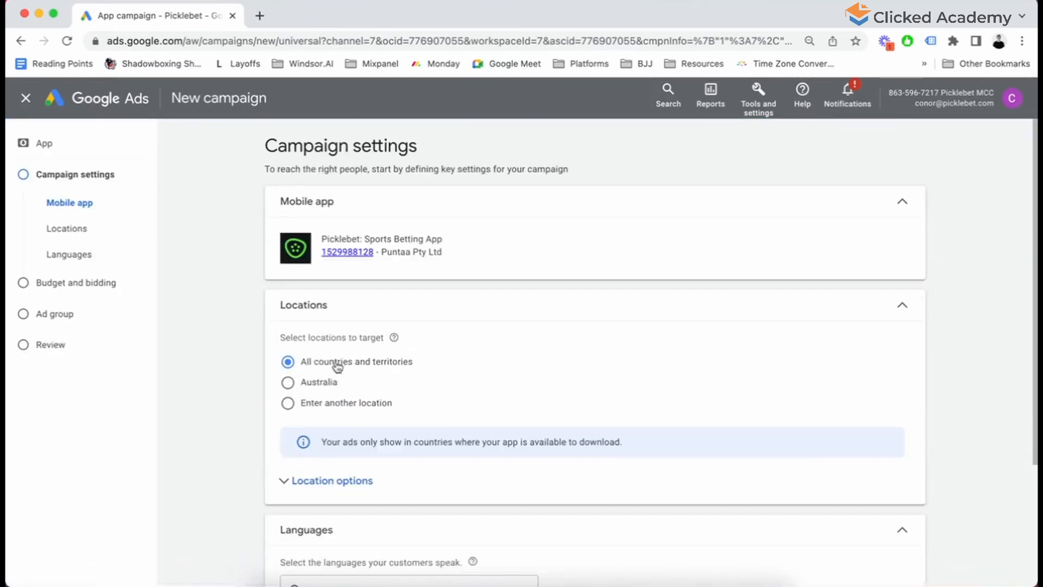
- Target Australia as the campaign location and continue to budget and bidding
scroll(230, 348, down, 3)
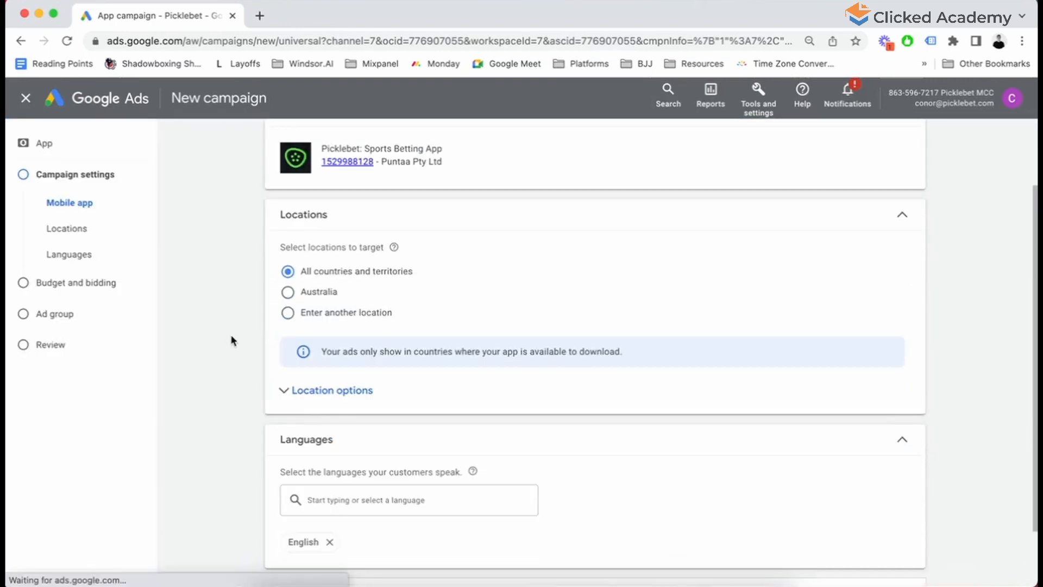
scroll(234, 341, down, 1)
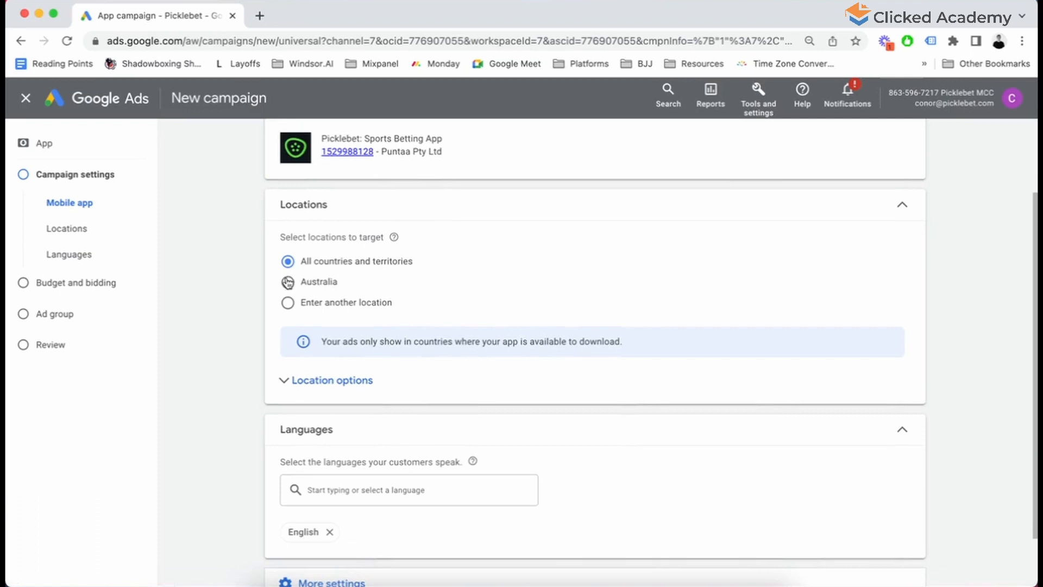
click(288, 282)
scroll(248, 325, down, 2)
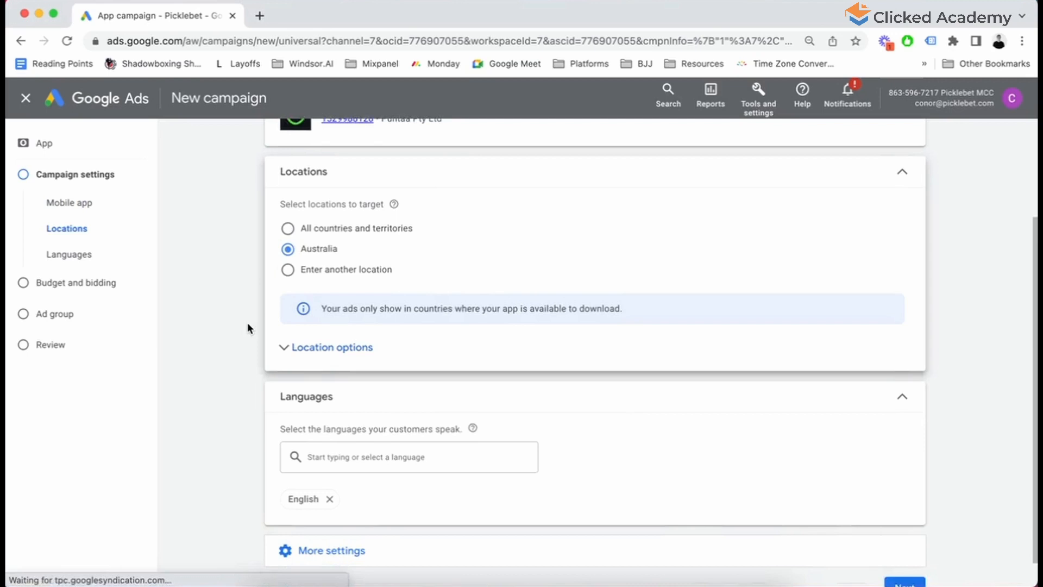
scroll(247, 323, down, 2)
click(905, 555)
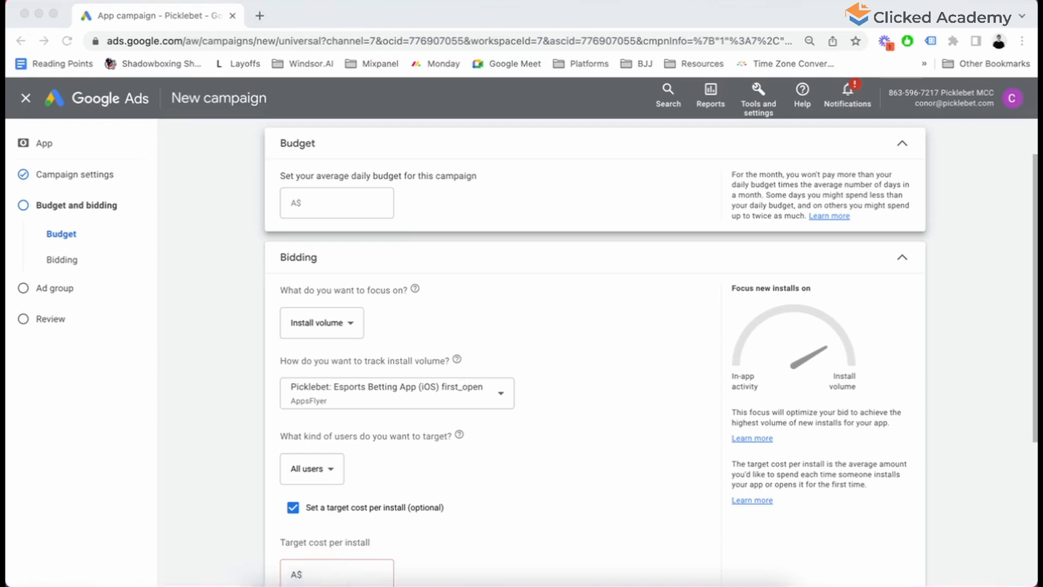
- Set the campaign's average daily budget to A$100
click(222, 318)
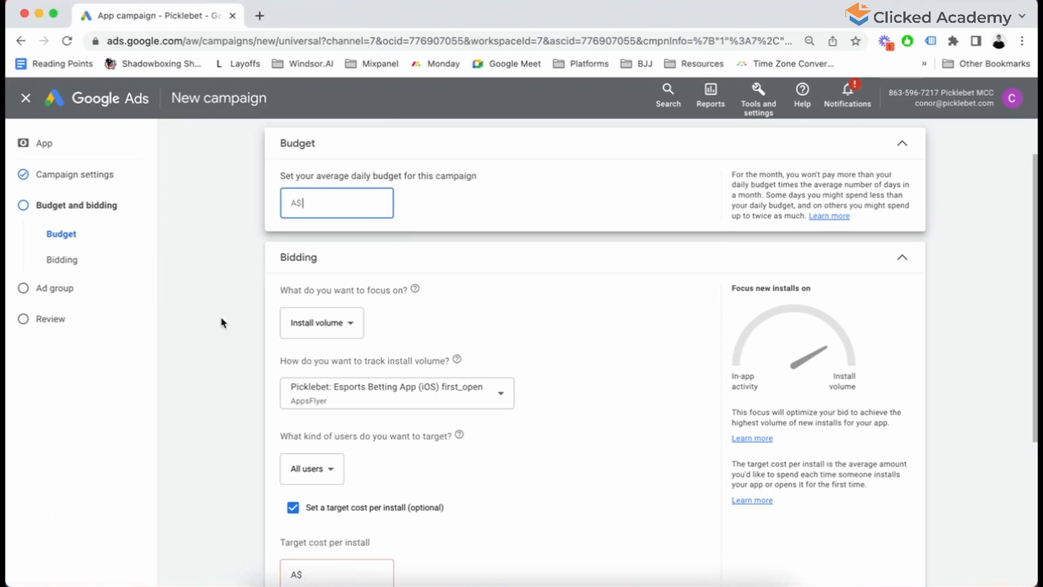
text(100)
click(221, 316)
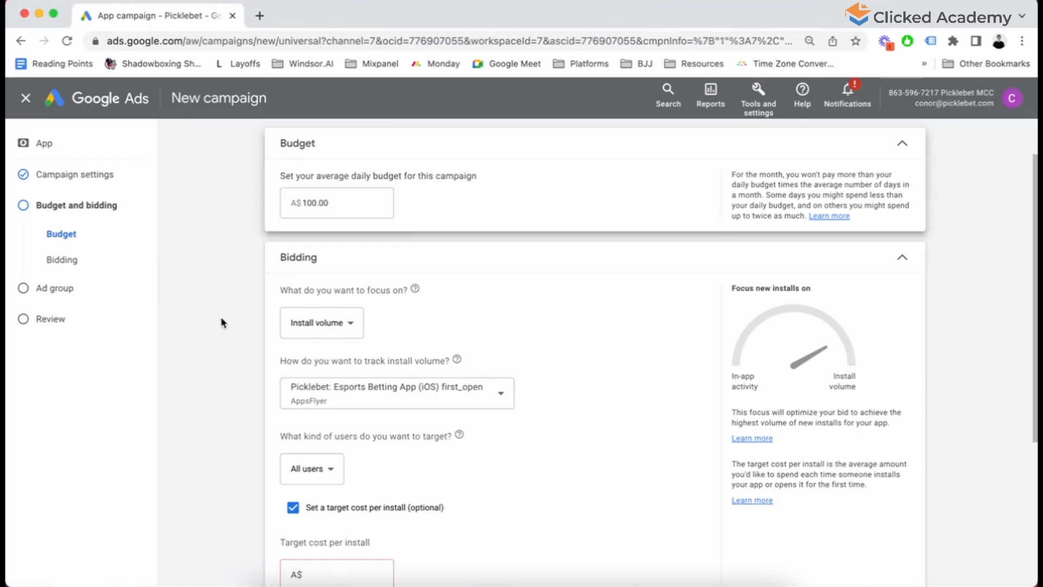
- Examine the bidding choices for campaign focus, install tracking and the kind of users to target
scroll(221, 316, down, 2)
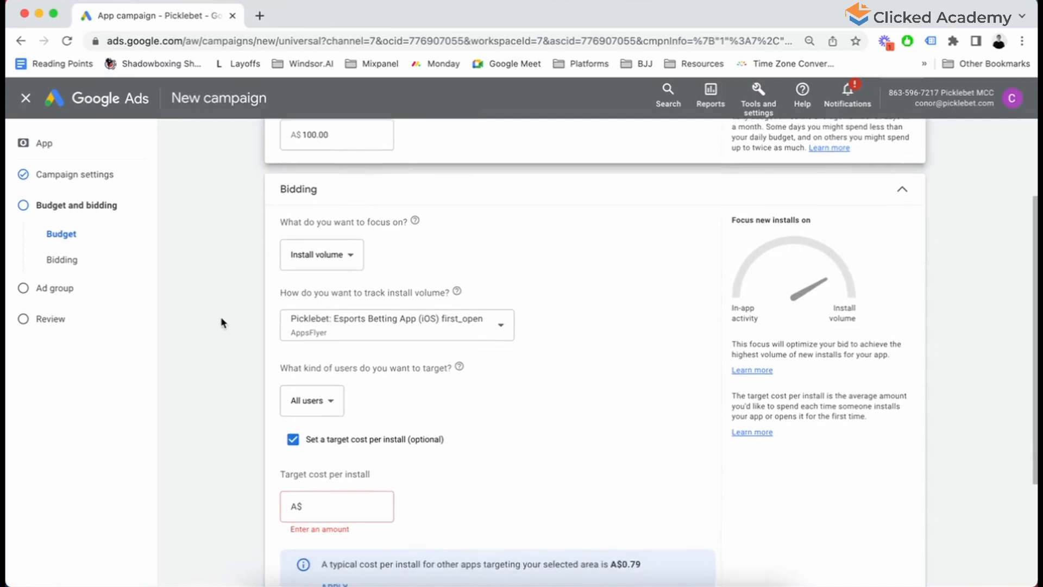
scroll(221, 316, down, 1)
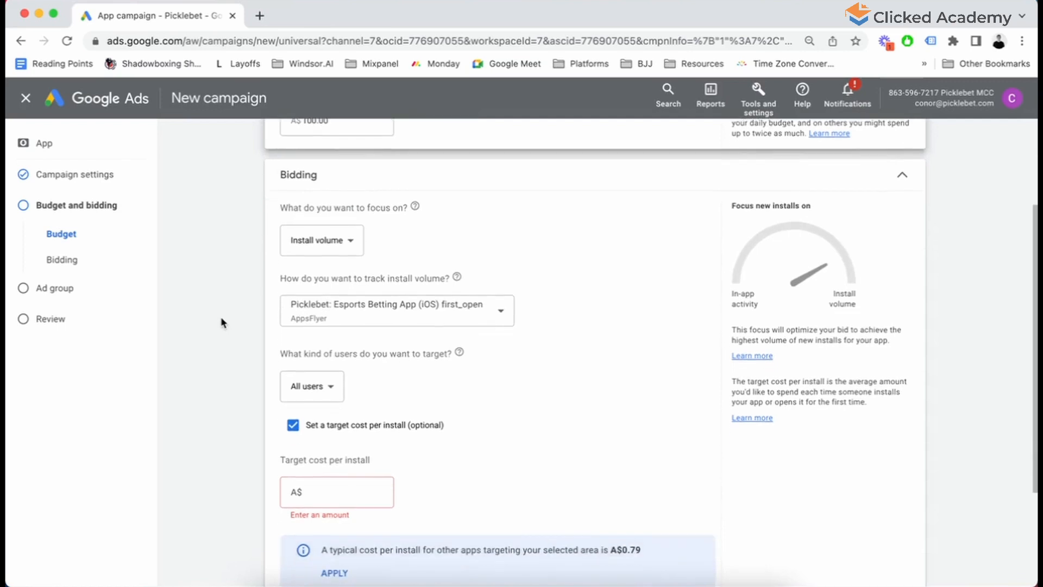
click(343, 235)
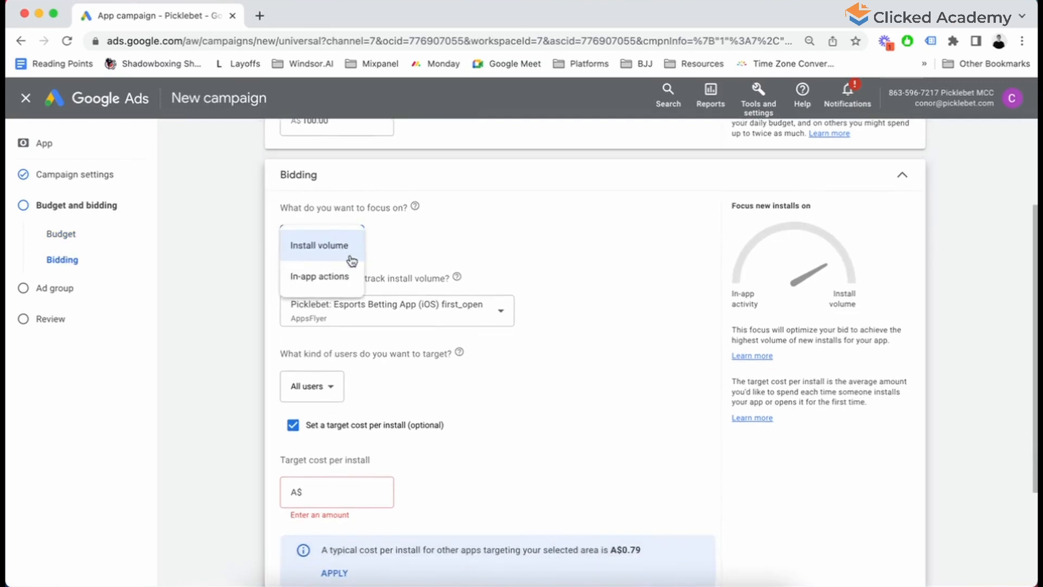
click(228, 258)
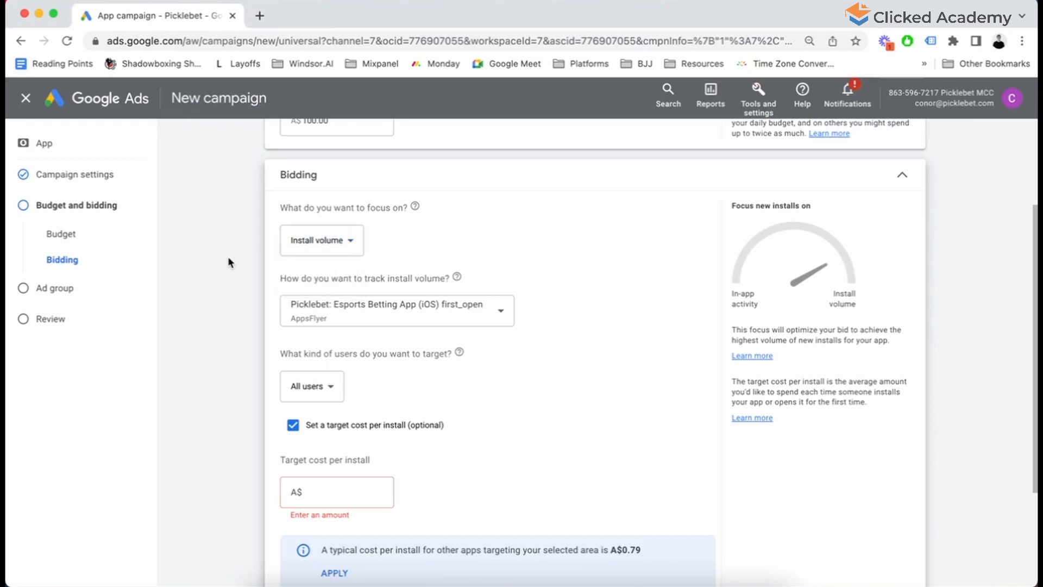
scroll(227, 256, down, 1)
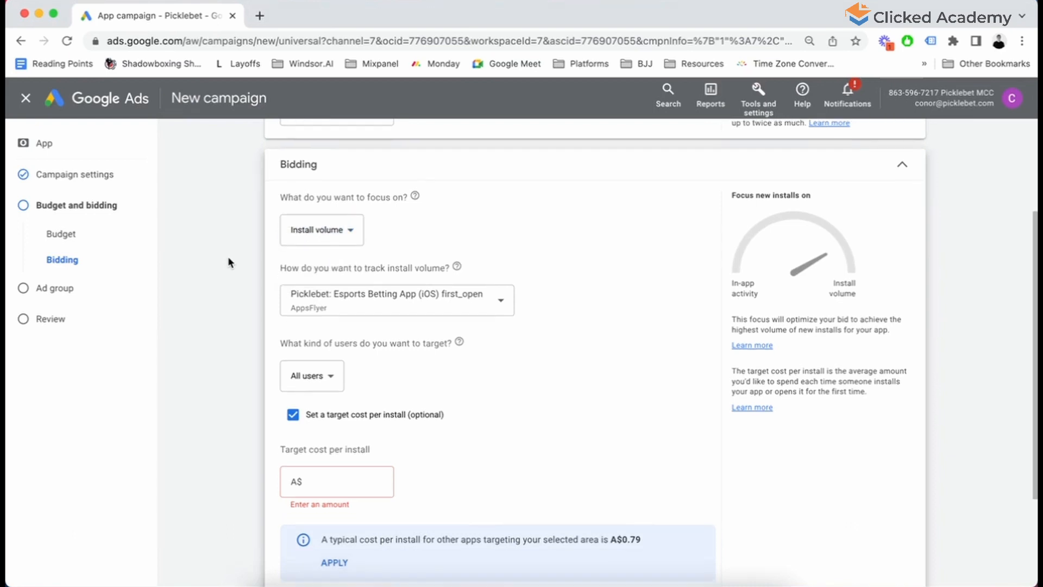
click(380, 306)
click(358, 308)
scroll(250, 309, down, 2)
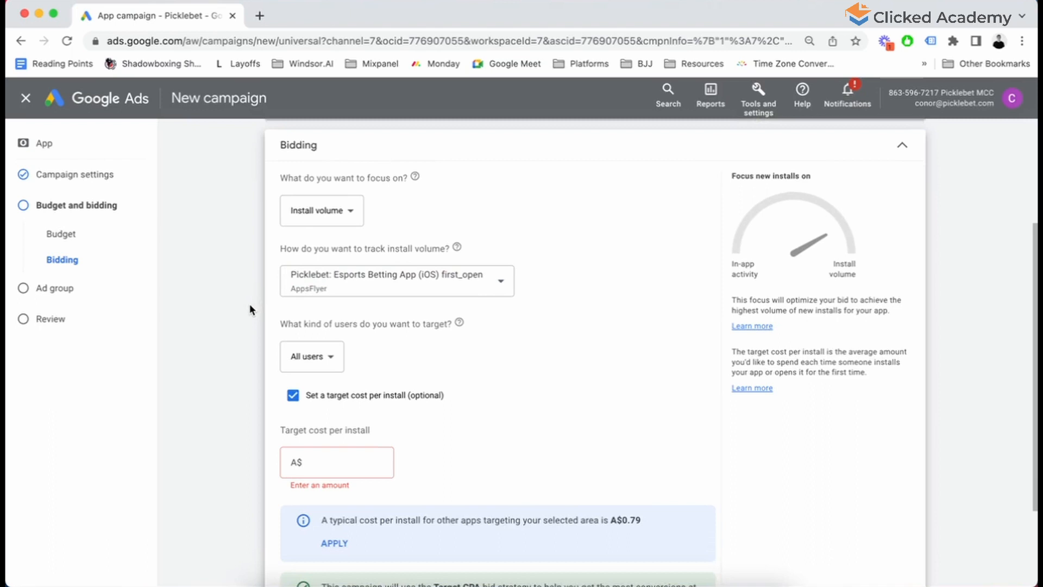
click(307, 353)
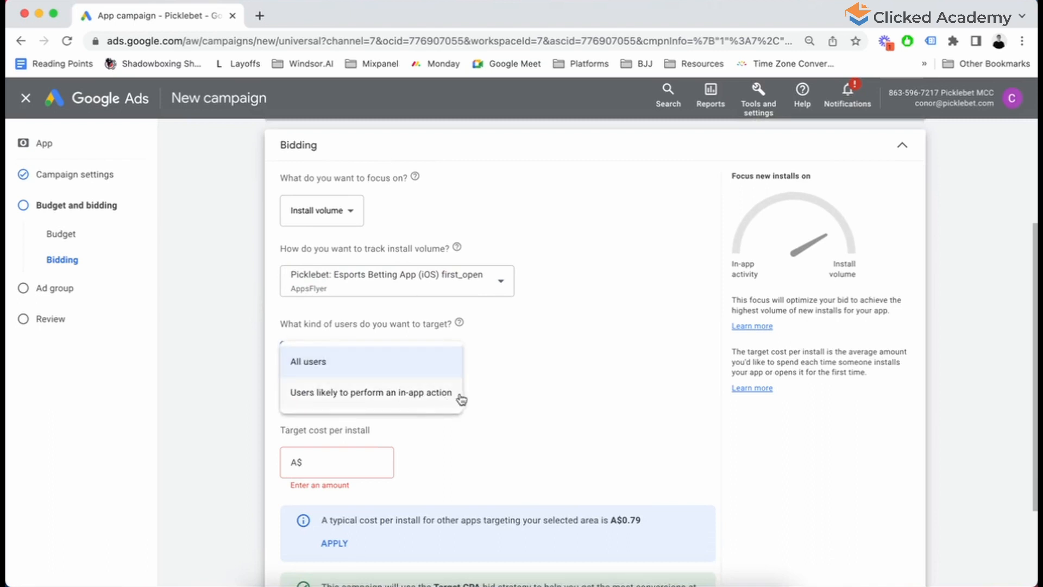
click(326, 359)
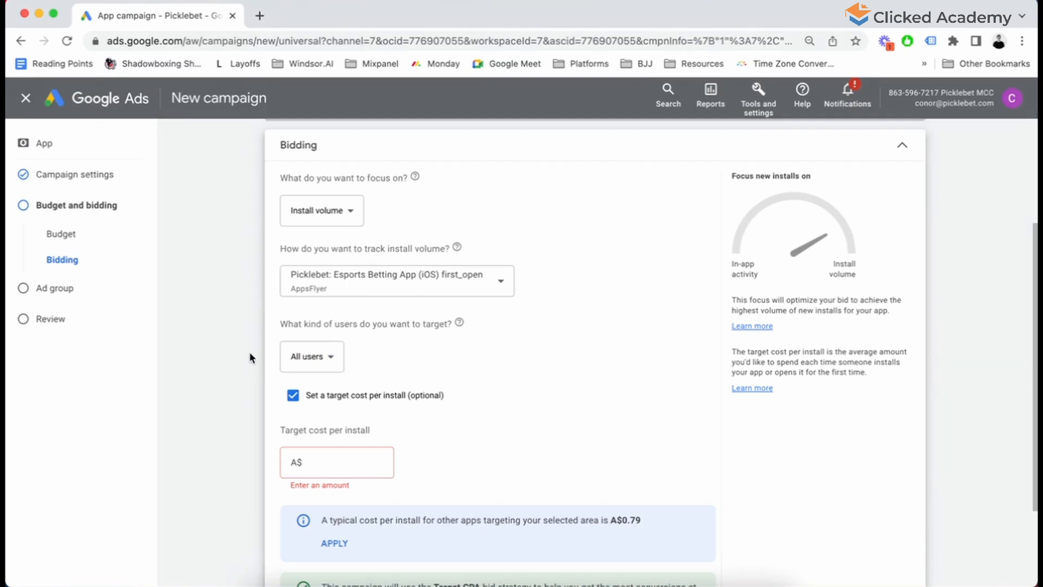
- Turn off the optional target cost per install and continue to the ad group setup
scroll(249, 357, down, 1)
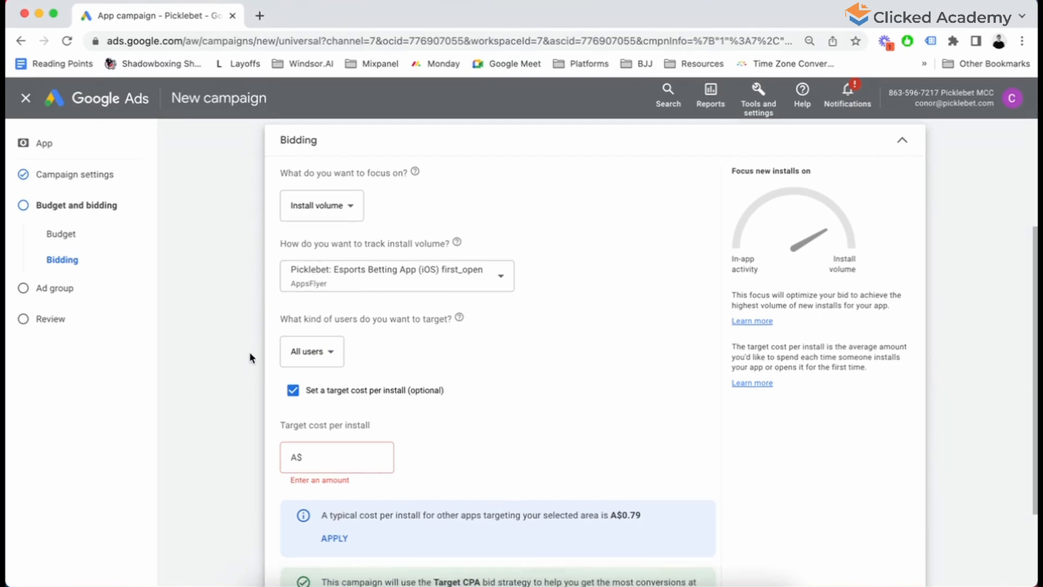
click(290, 374)
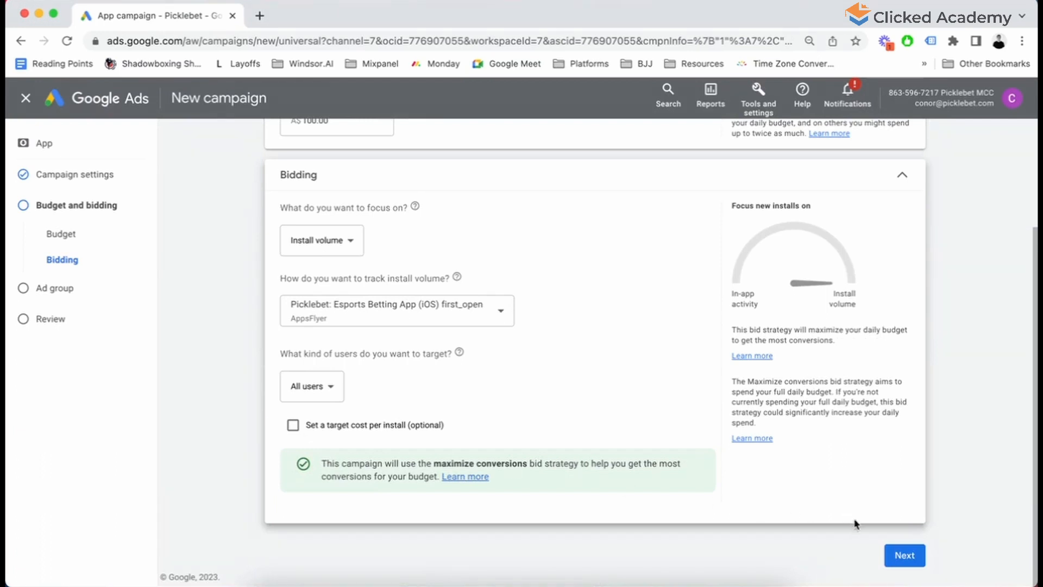
click(915, 559)
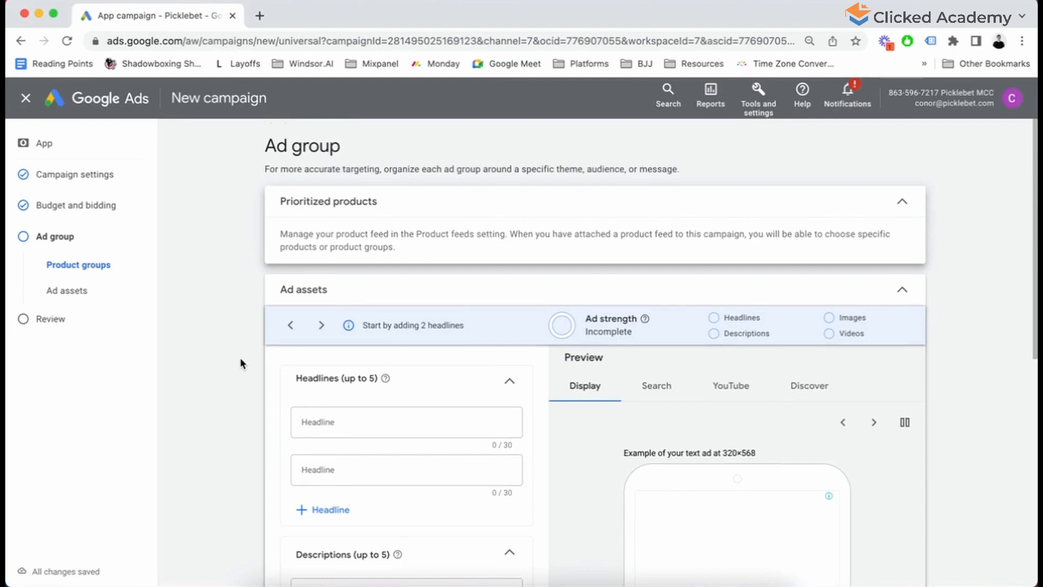
- Look through the ad group's asset sections, from headlines and descriptions to images, videos and HTML5
scroll(243, 363, down, 6)
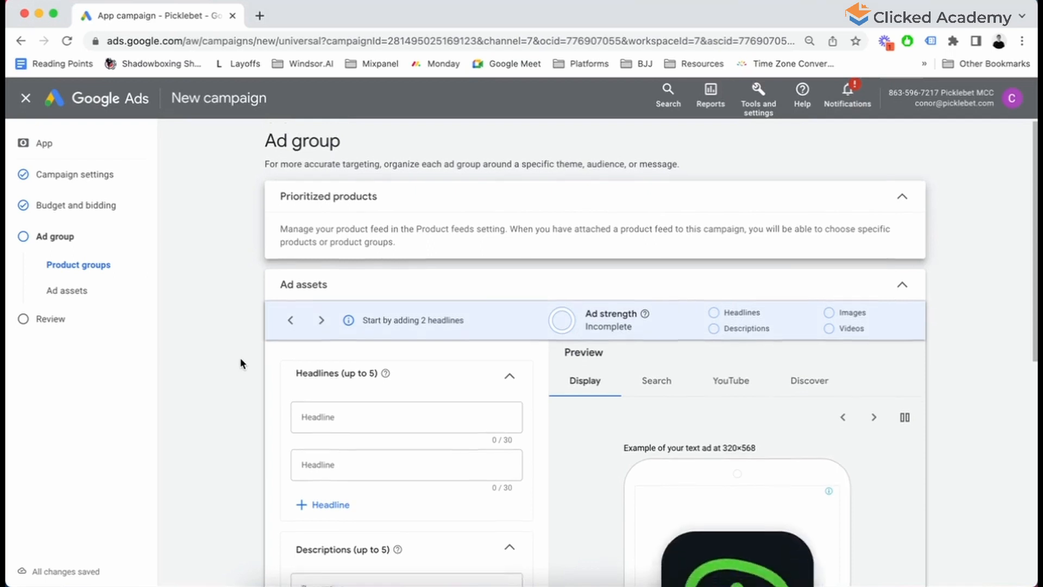
scroll(243, 363, down, 2)
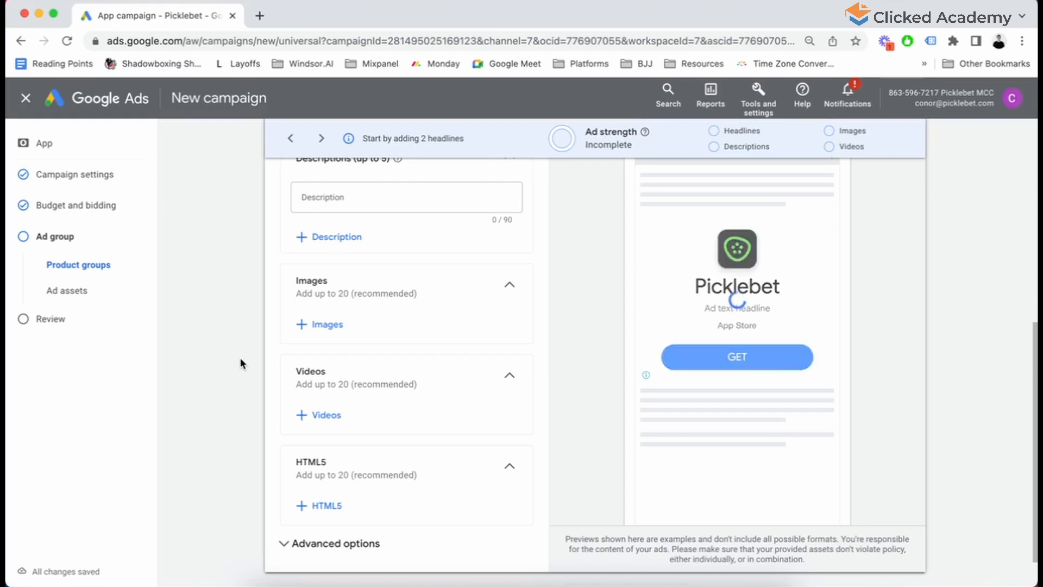
scroll(242, 363, down, 1)
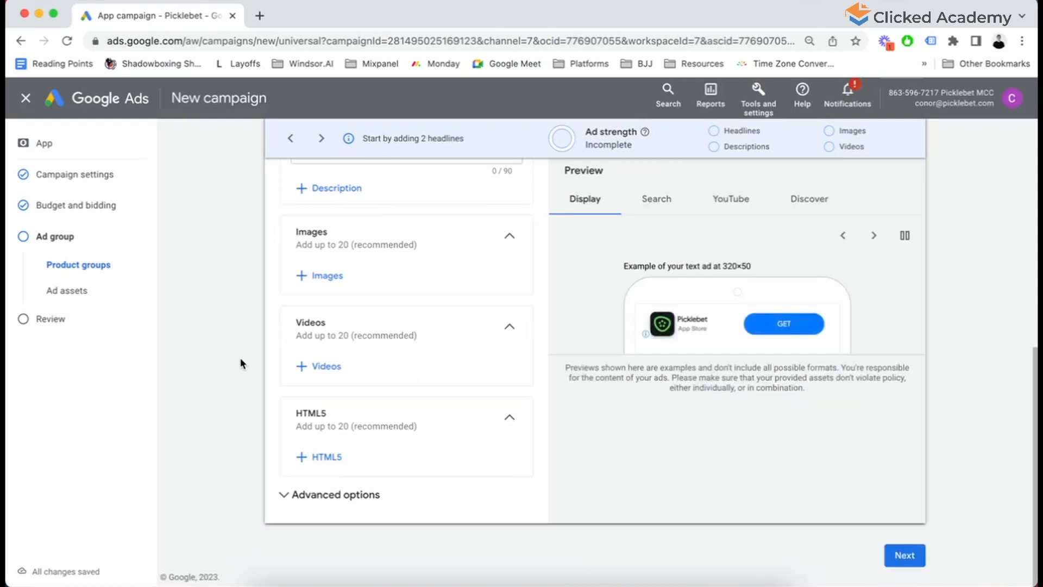